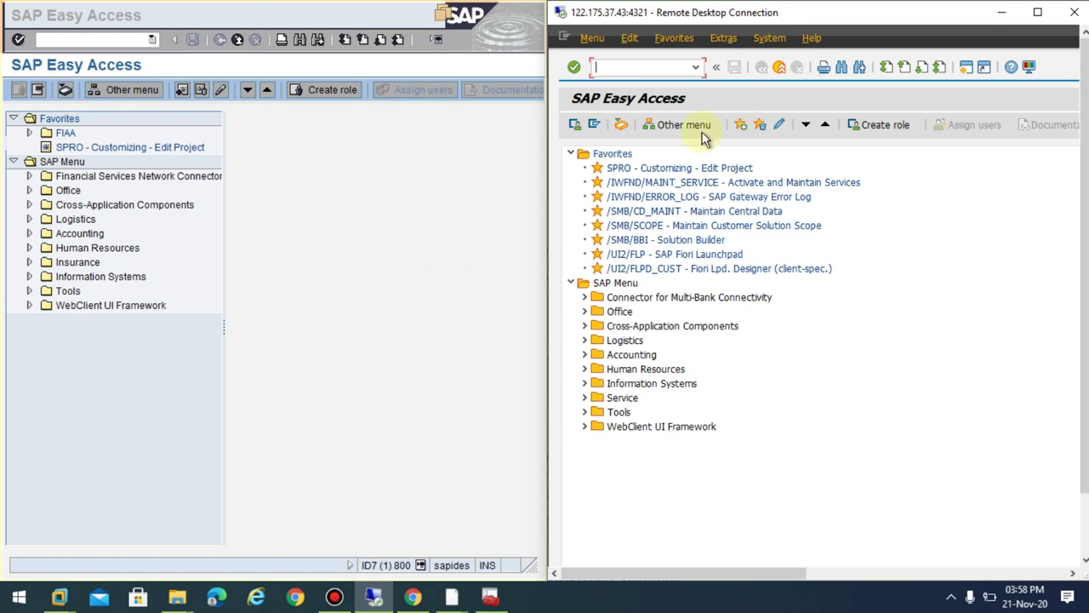
Step: Widen the ID7 menu tree pane, review its system and client details, then reveal the remote session's taskbar
left_click_drag(224, 328, 275, 331)
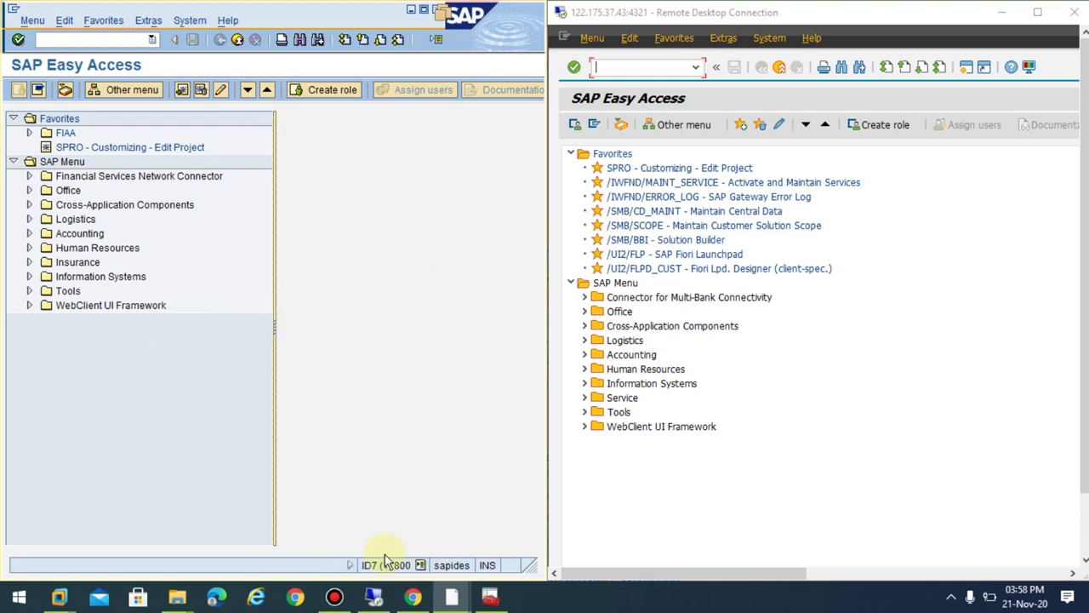
left_click(420, 565)
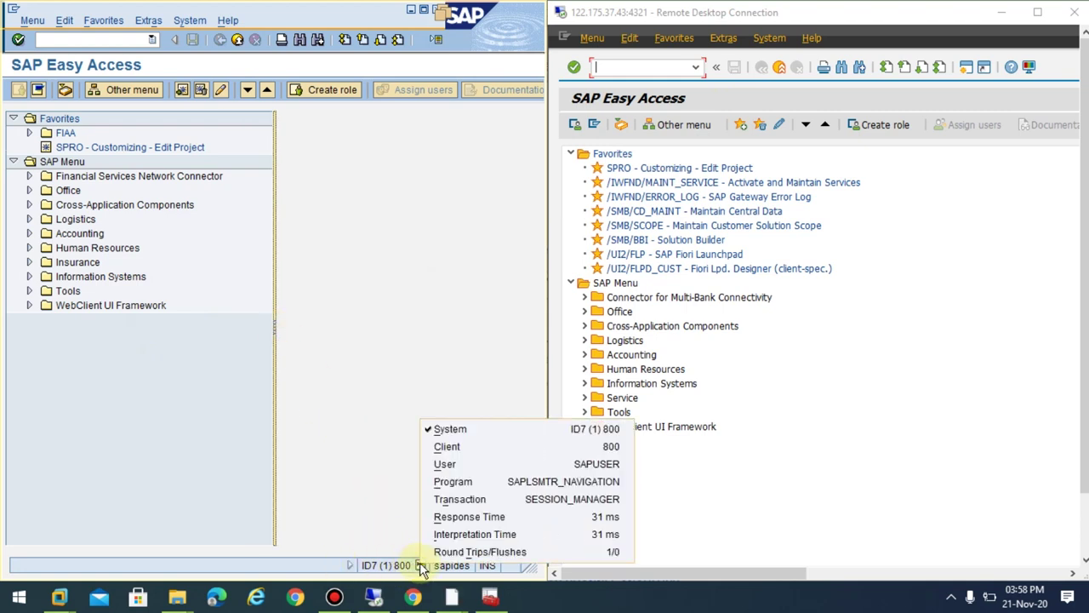
left_click(336, 410)
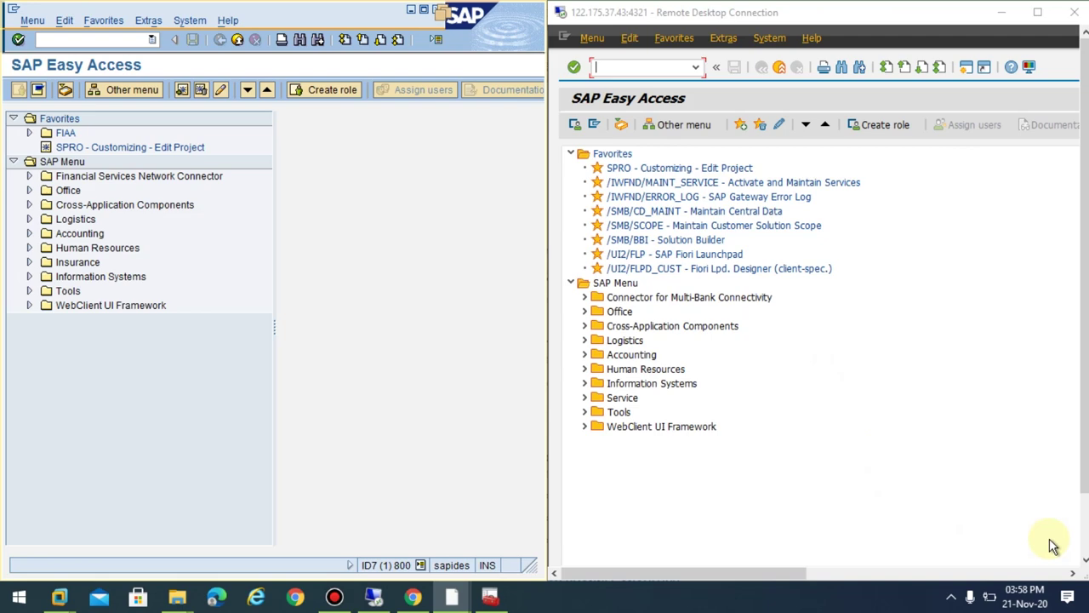
left_click(1084, 535)
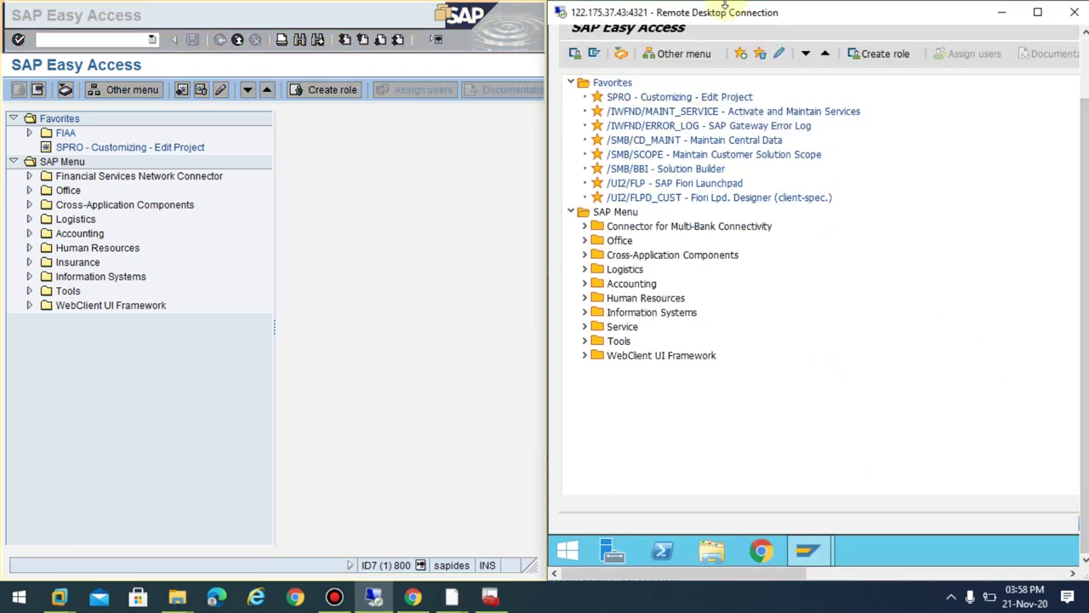
Step: Snap Remote Desktop to the right half and VMware to the left, briefly opening the SAP management console
left_click_drag(743, 19, 1087, 139)
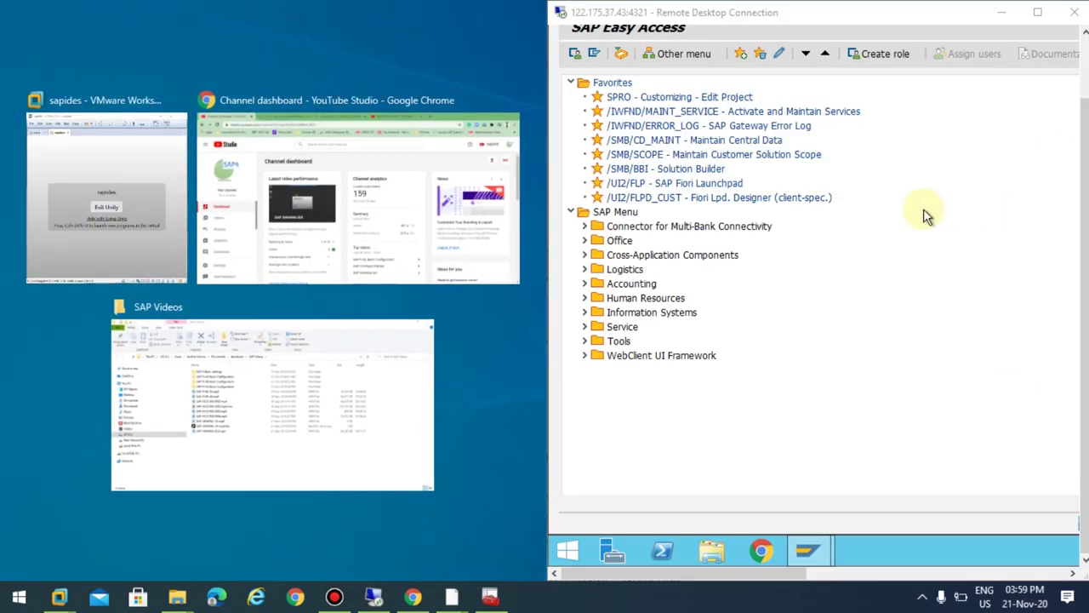
left_click(115, 236)
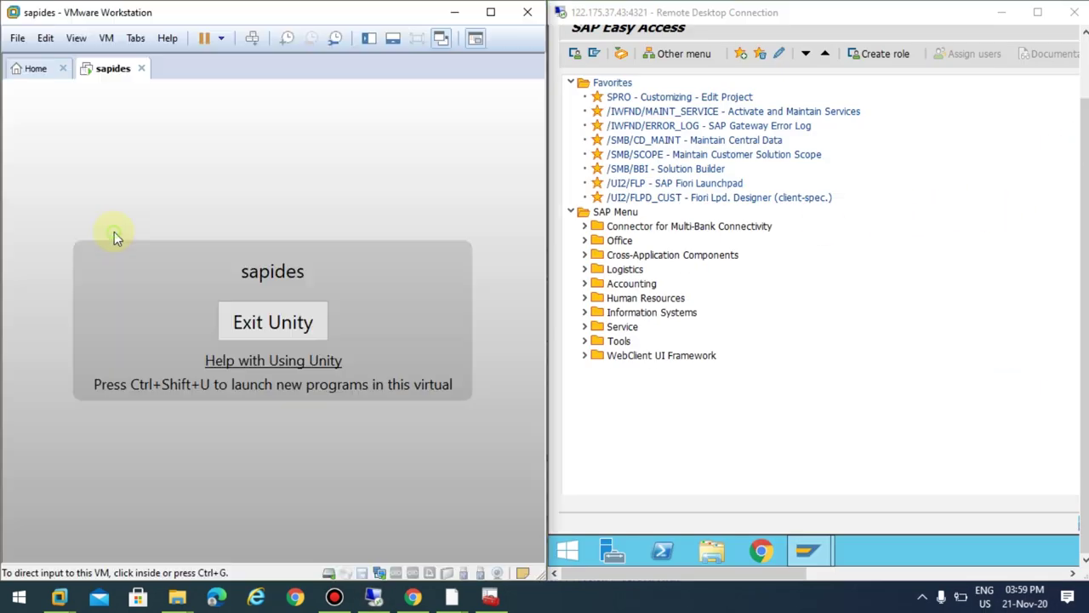
left_click(489, 598)
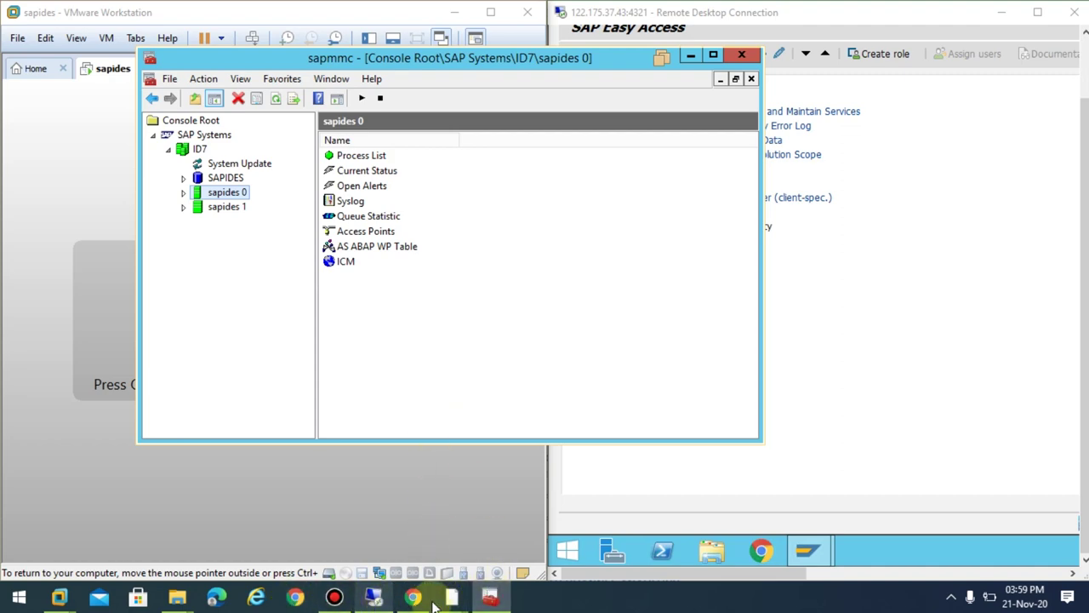
mouse_move(490, 599)
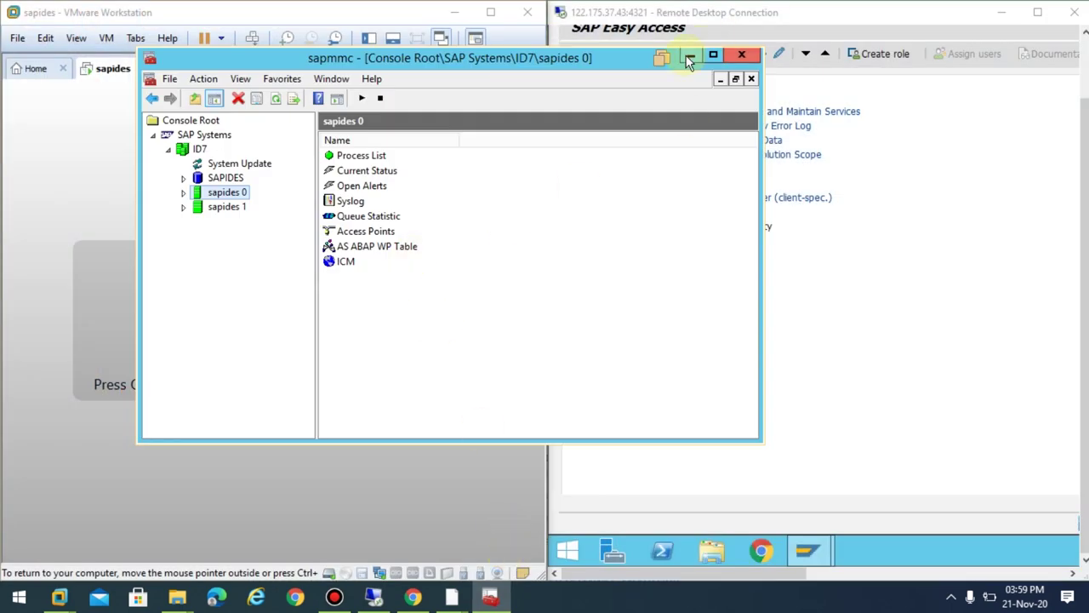
left_click(689, 56)
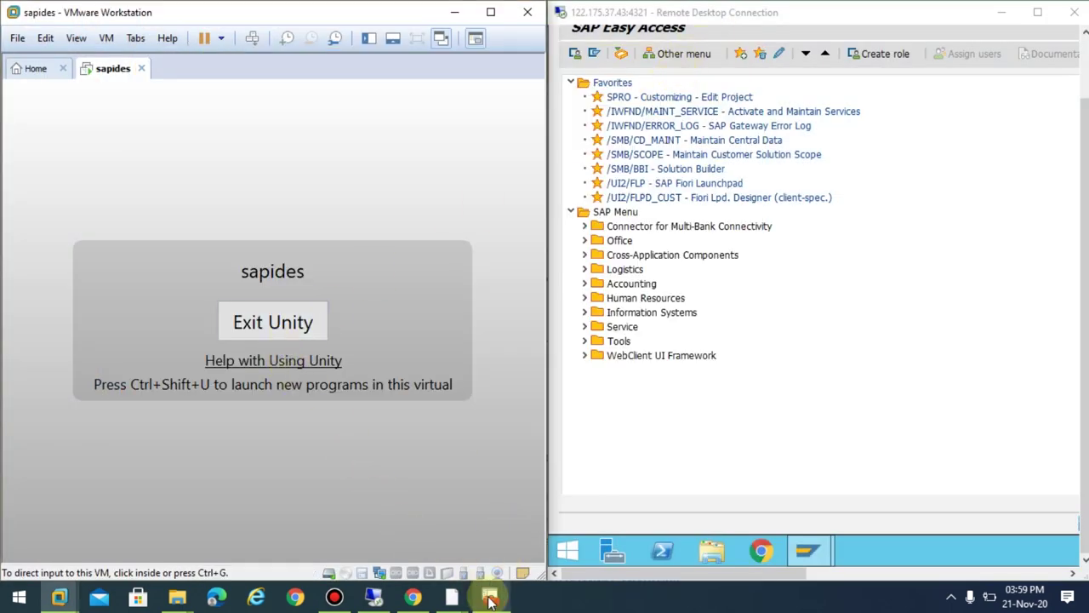
Step: Bring the sapides SAP Easy Access window back from the taskbar preview
mouse_move(498, 600)
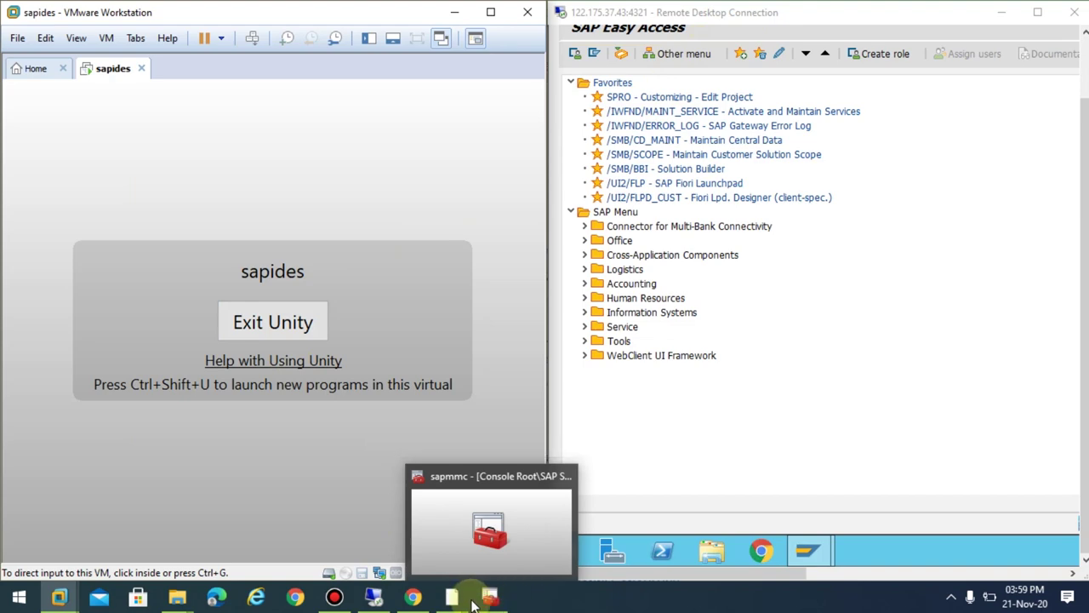
mouse_move(451, 596)
left_click(502, 516)
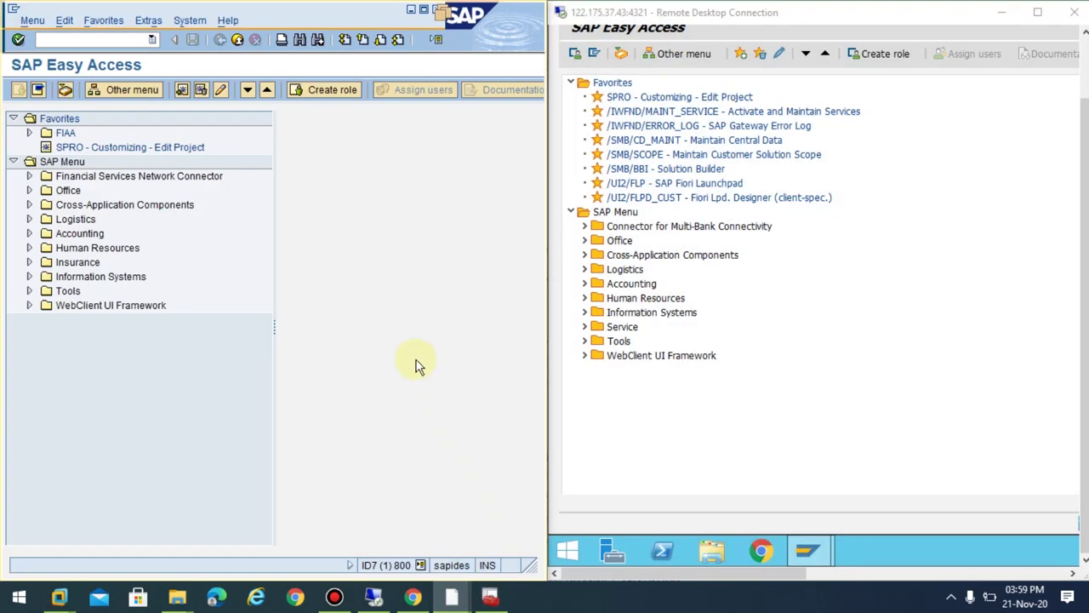
Step: Scroll the remote S/4HANA session up to show its full screen with the menu bar
left_click(1082, 256)
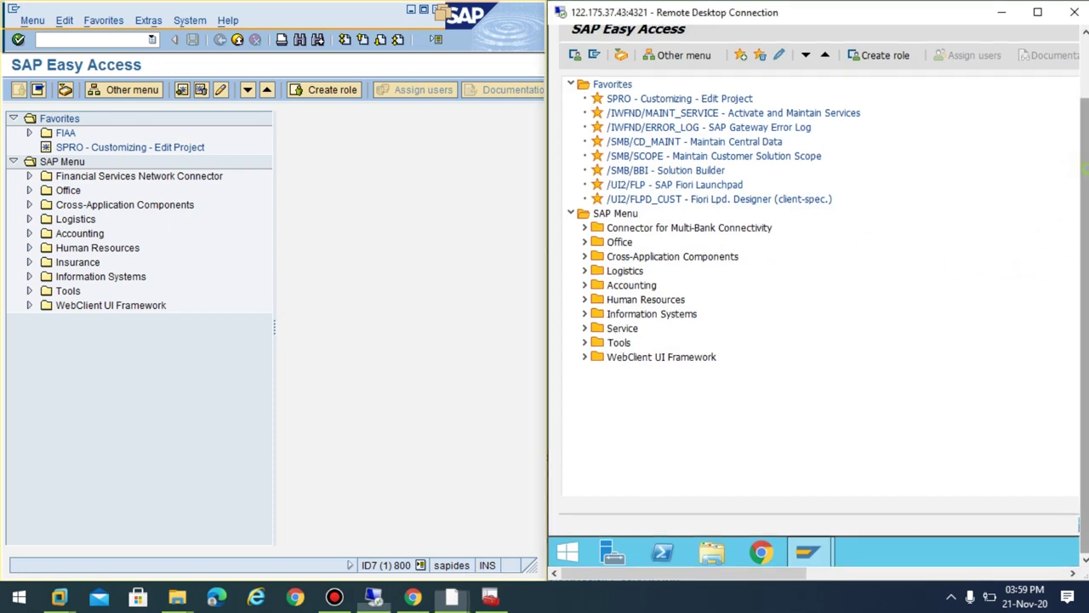
scroll(1082, 256, "up", 1)
scroll(1086, 103, "up", 1)
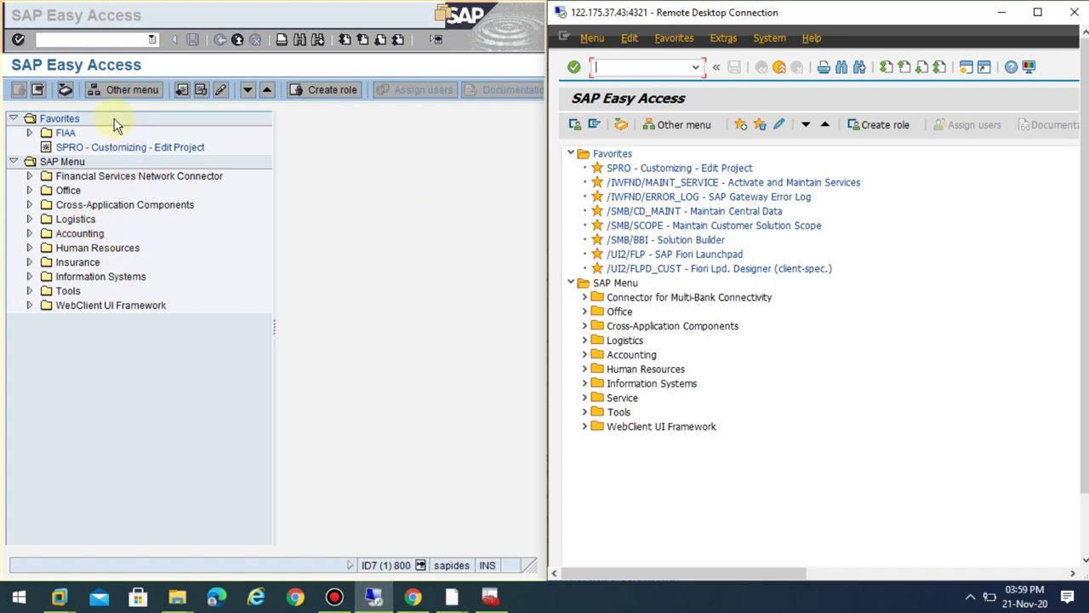
Step: Enter transaction oba7 in the ID7 session's command field
left_click(111, 147)
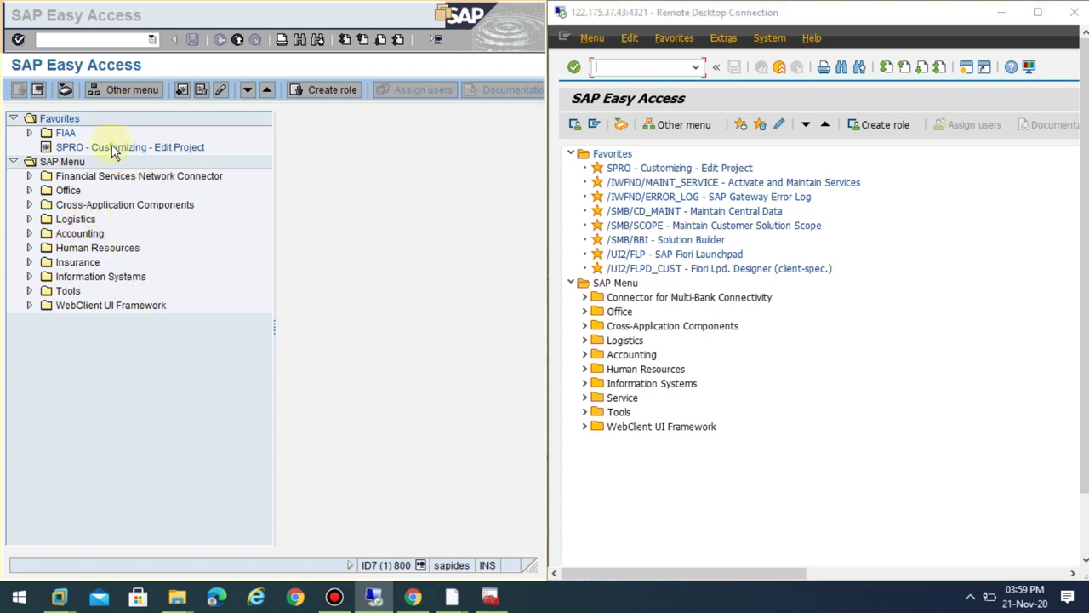
left_click(153, 40)
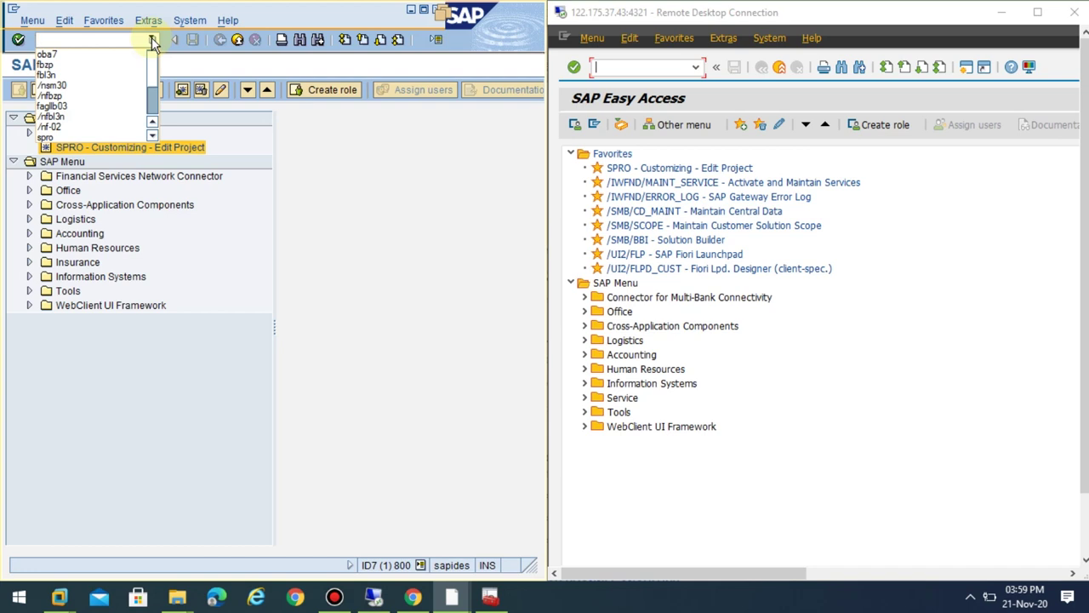
left_click(114, 39)
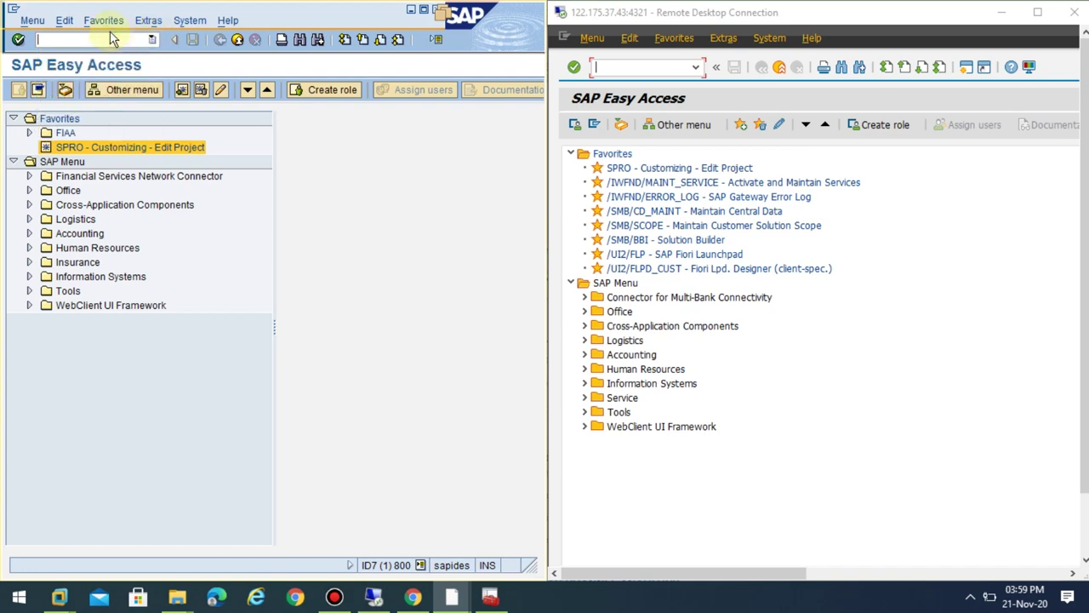
type("oba7")
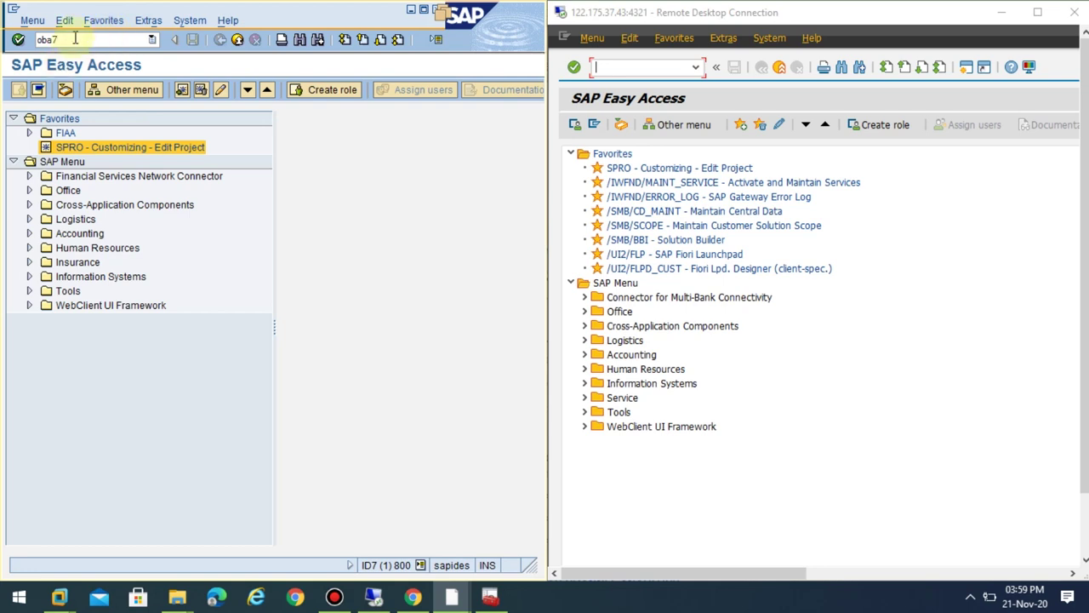
Step: Run OBA7 in ECC, position the list on DR, and open the Customer invoice details
key("Return")
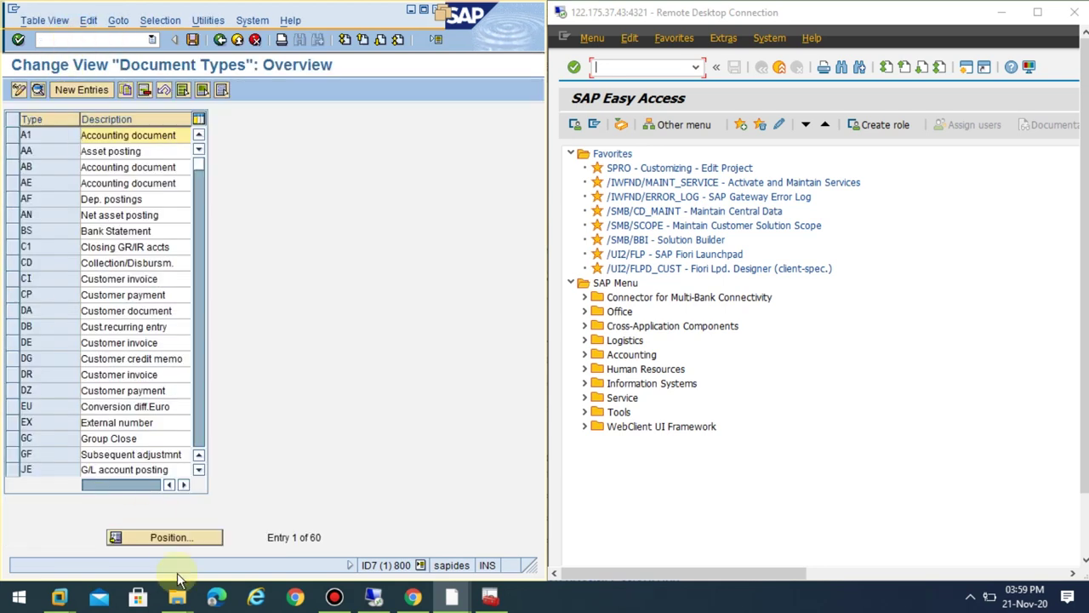
left_click(176, 538)
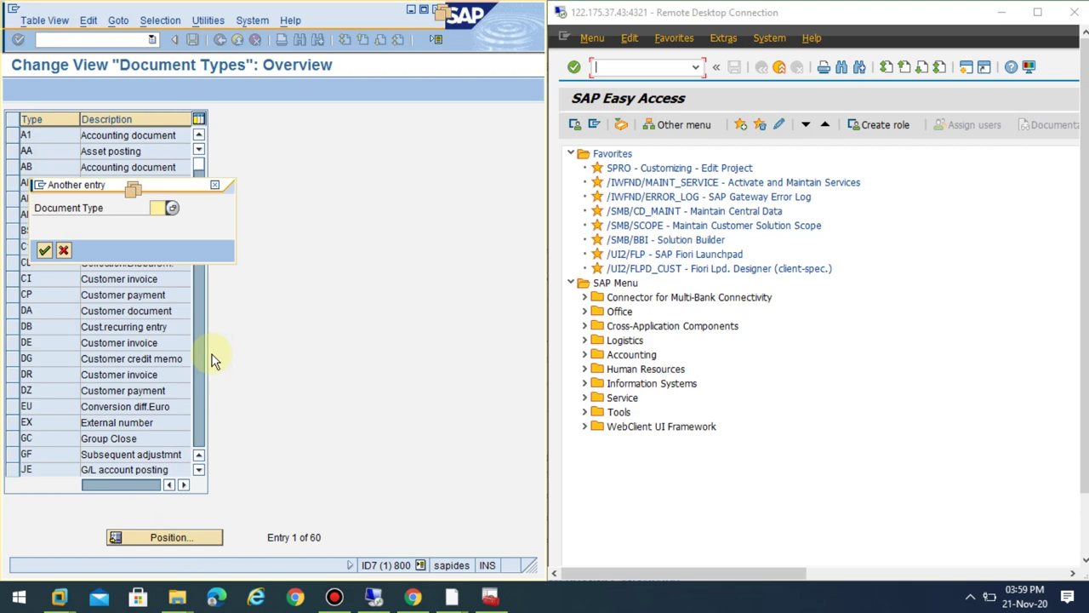
type("dr")
key("Return")
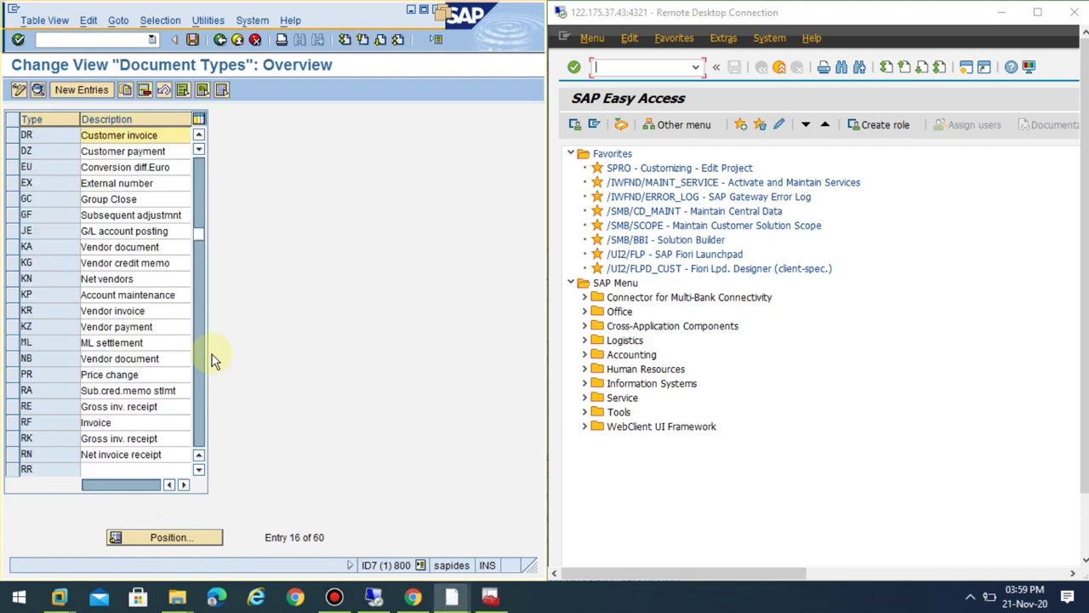
double_click(60, 142)
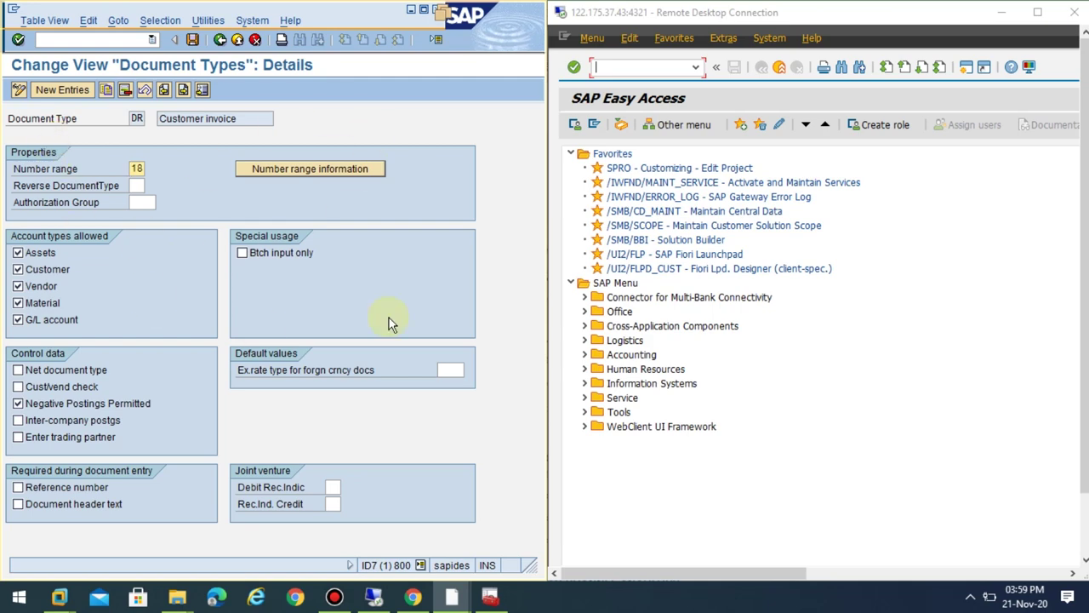
Step: In S/4HANA, run oba7 from history, position on DR, and open its Customer invoice details
left_click(695, 68)
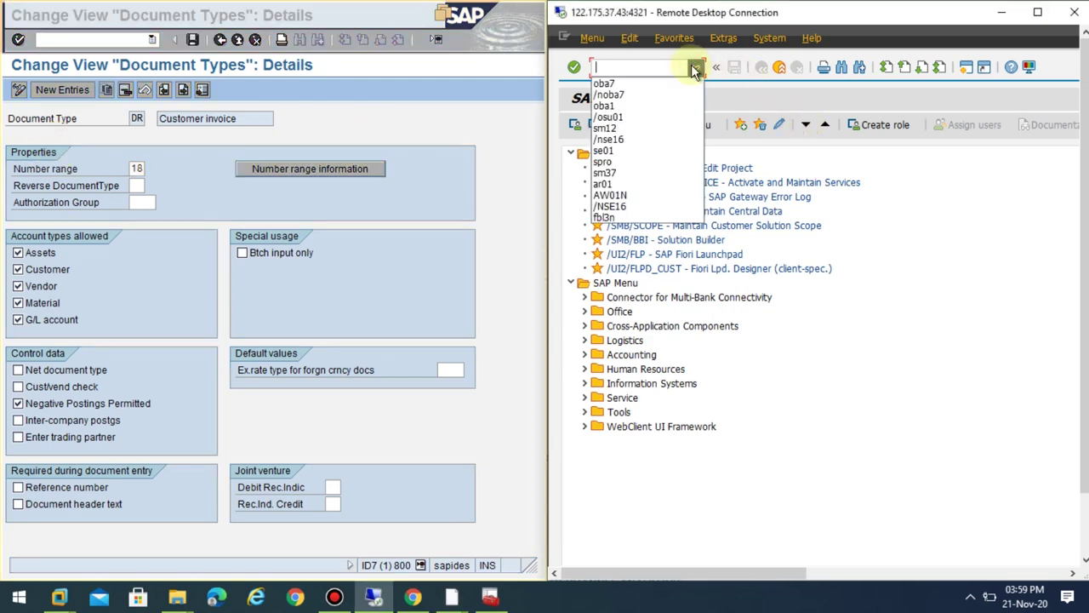
left_click(631, 83)
key("Return")
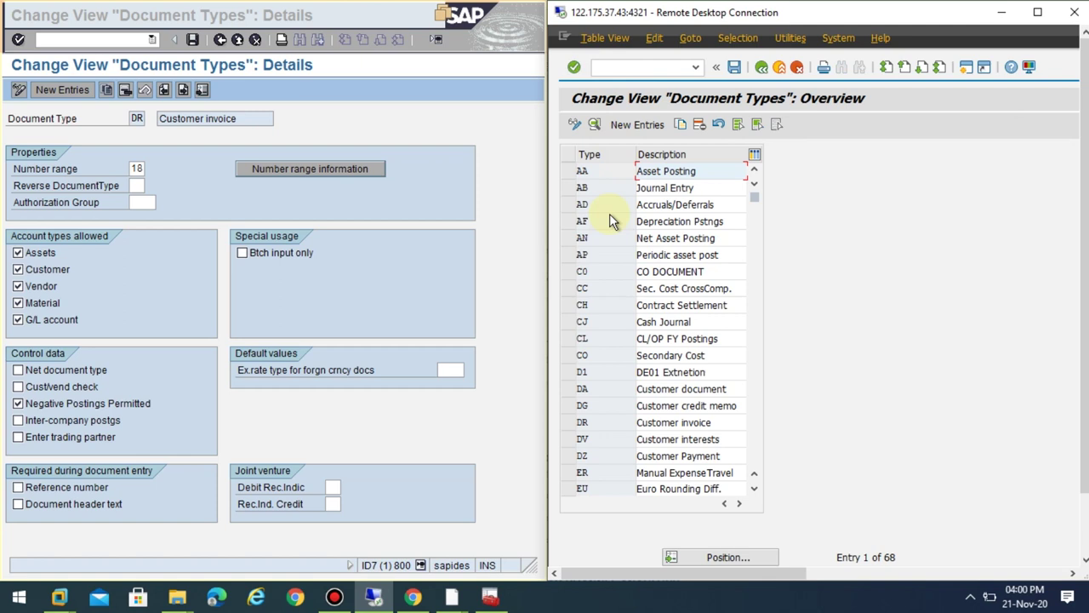
left_click(727, 559)
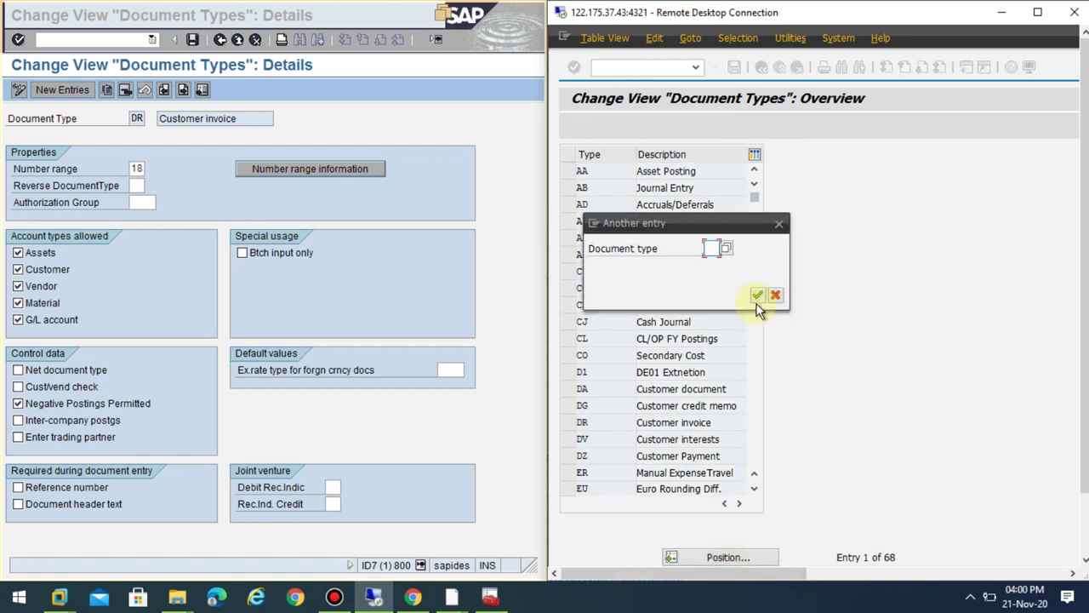
type("DR")
left_click(756, 304)
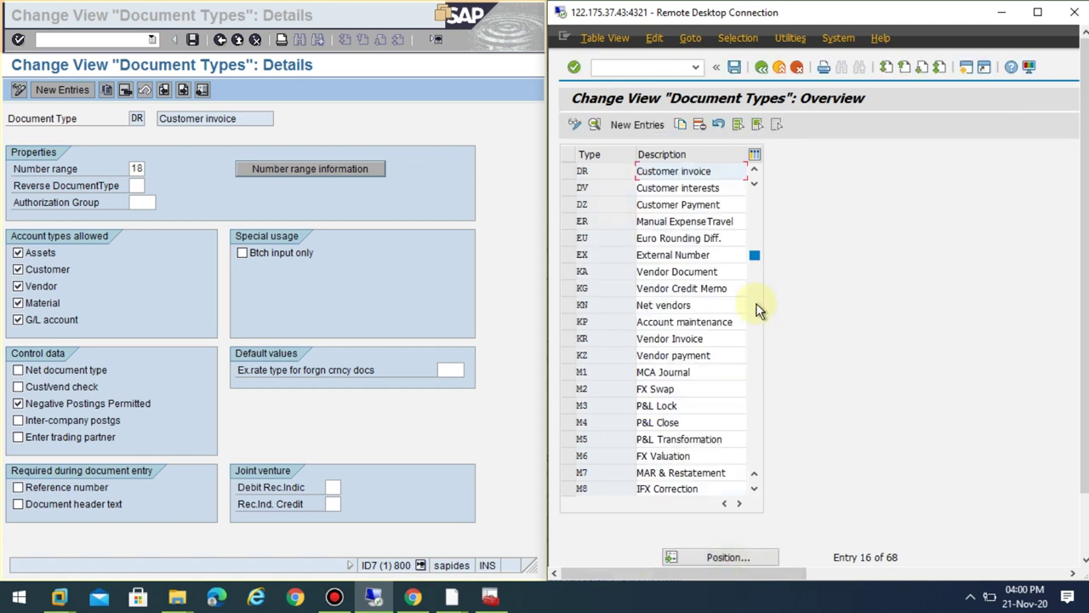
double_click(590, 170)
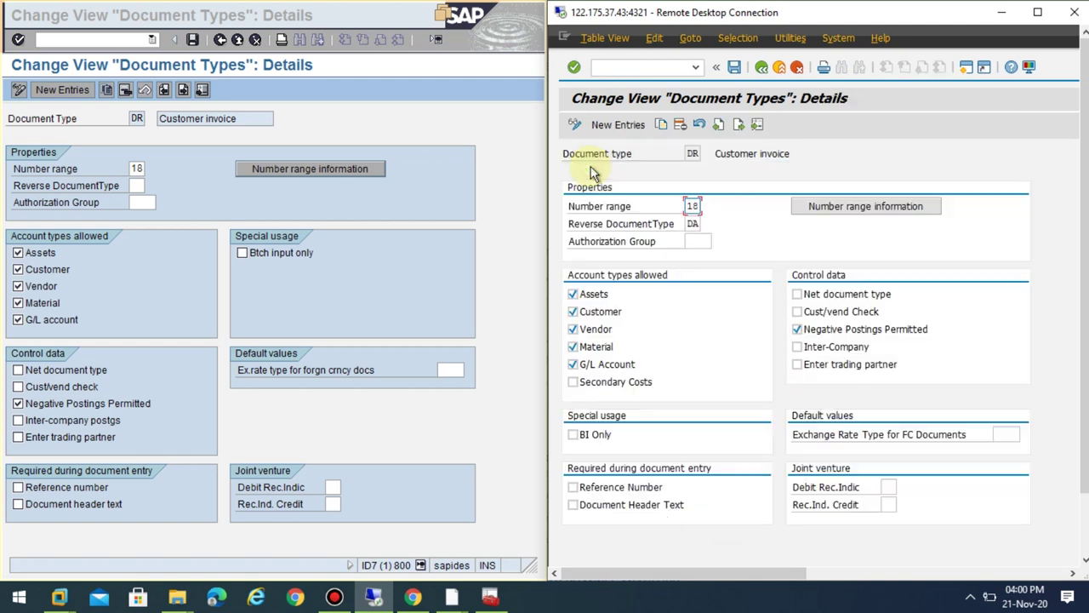
left_click(136, 118)
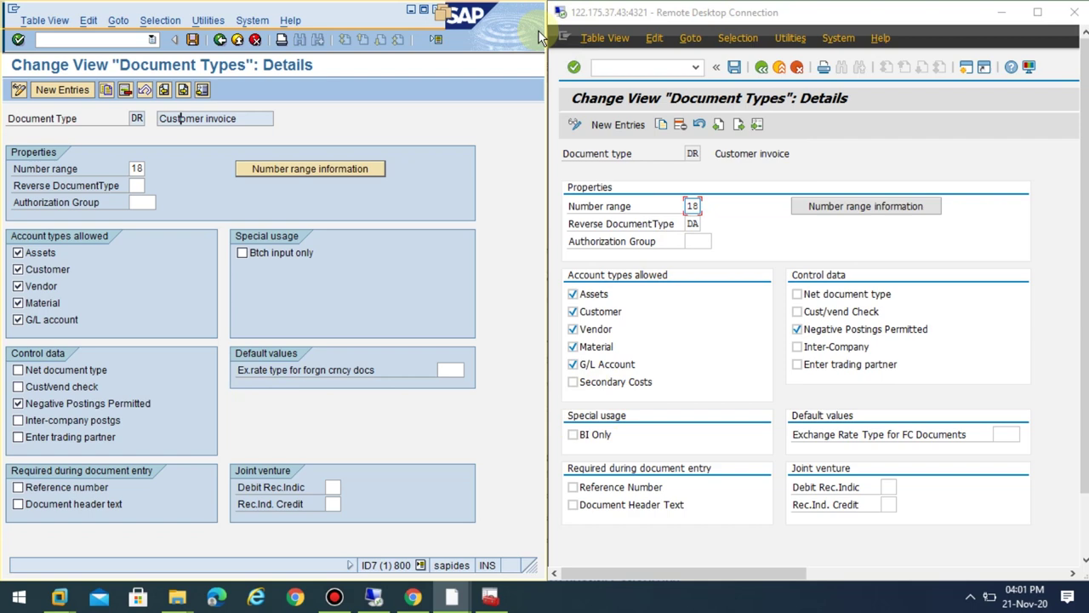
left_click(616, 385)
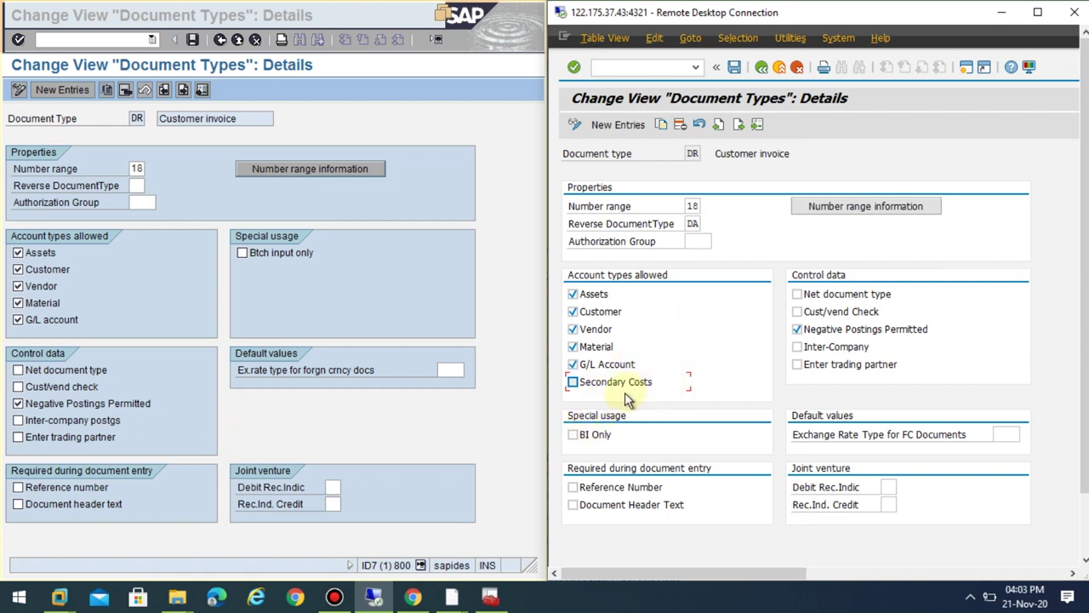
Step: Leave DR, rerun oba7 in S/4HANA, and open document type CO (Secondary Cost) details
left_click(780, 68)
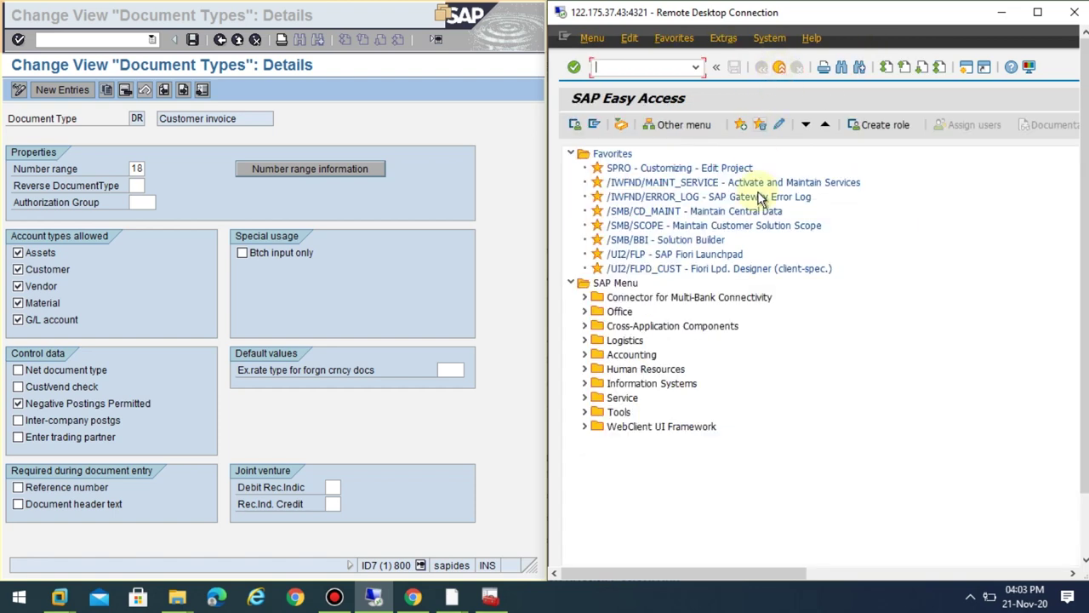
left_click(697, 68)
left_click(635, 86)
key("Return")
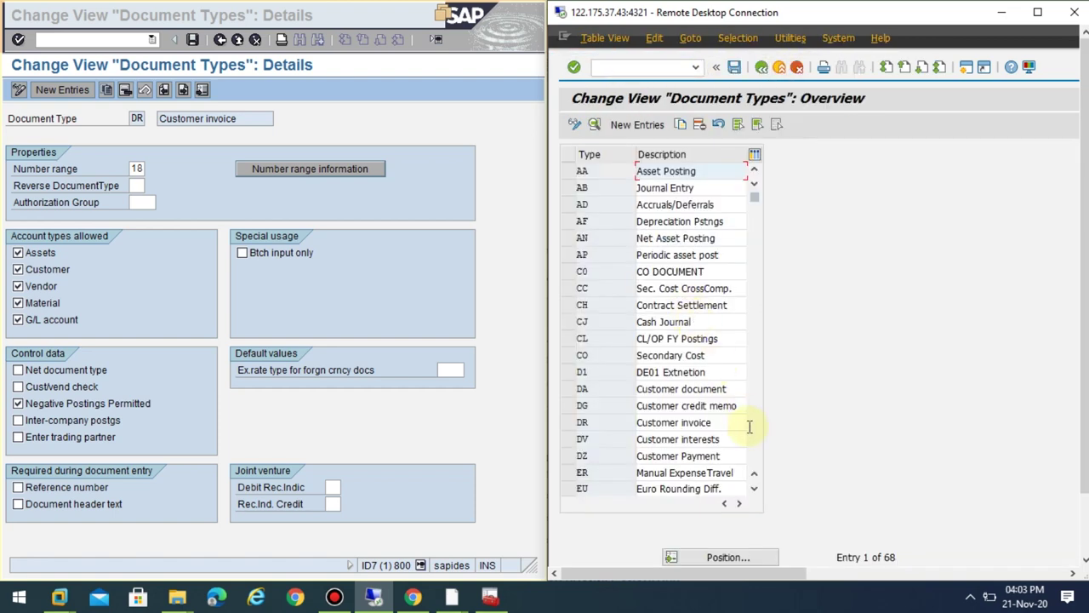
double_click(644, 355)
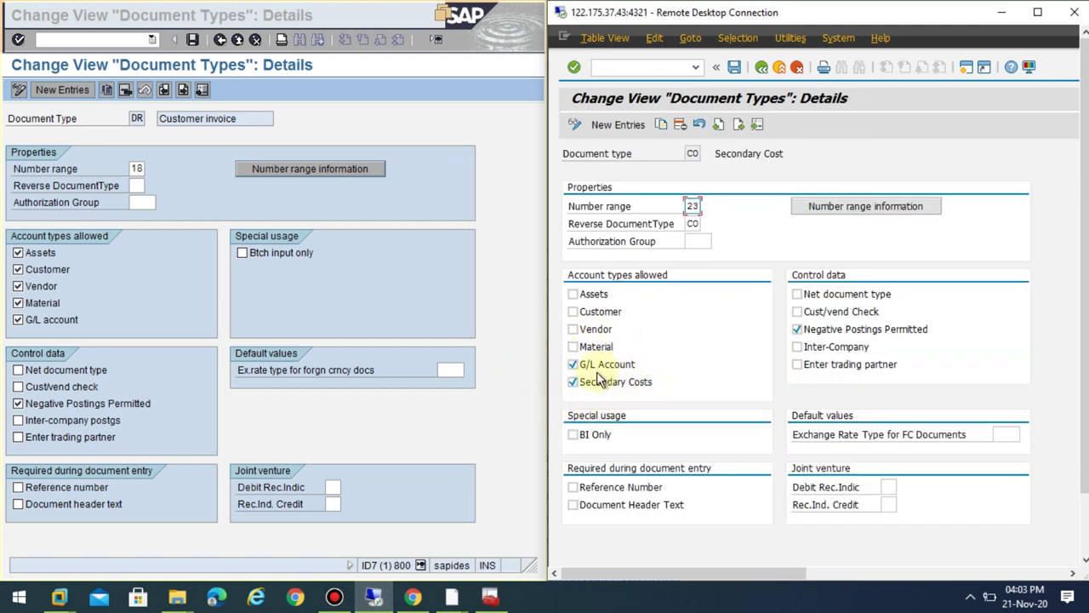
Step: Exit the ECC DR details, rerun oba7, and scroll the 60-entry document type list from AE
left_click(242, 47)
left_click(238, 41)
left_click(110, 40)
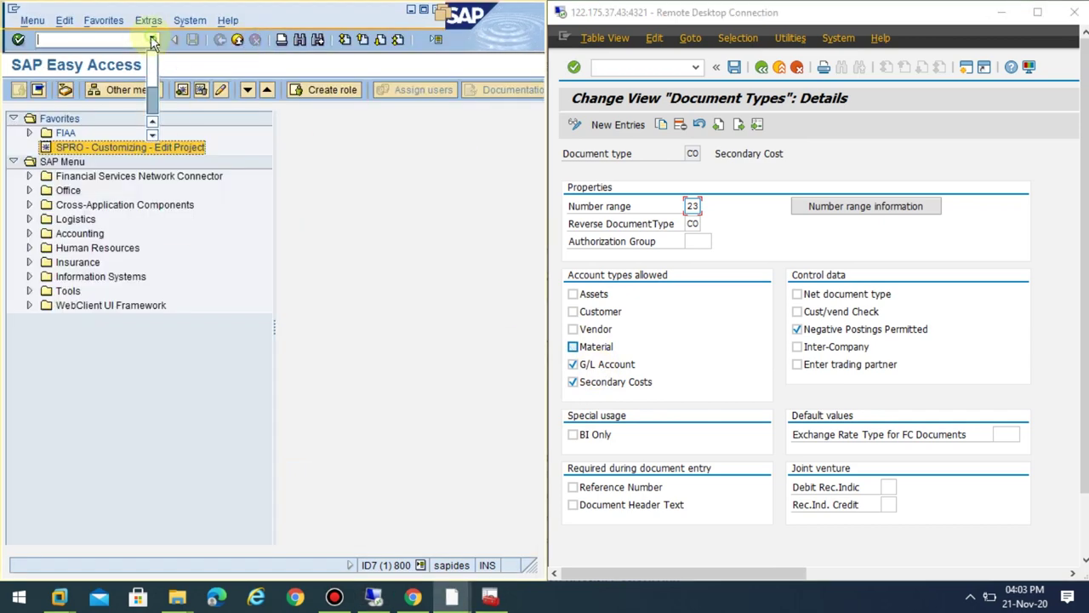
type("oba7")
key("Return")
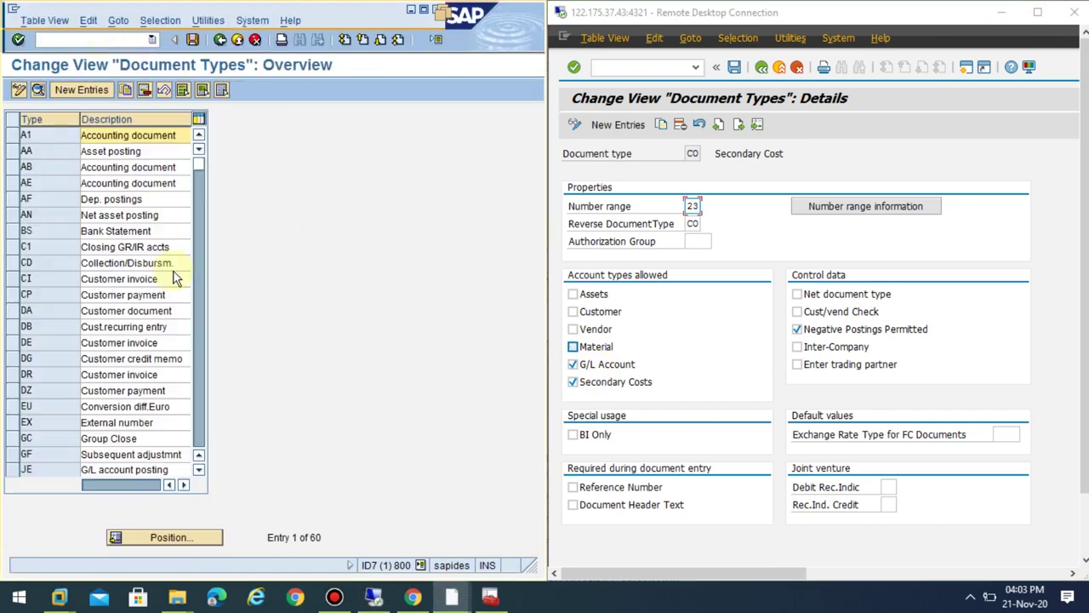
double_click(53, 308)
scroll(53, 308, "down", 3)
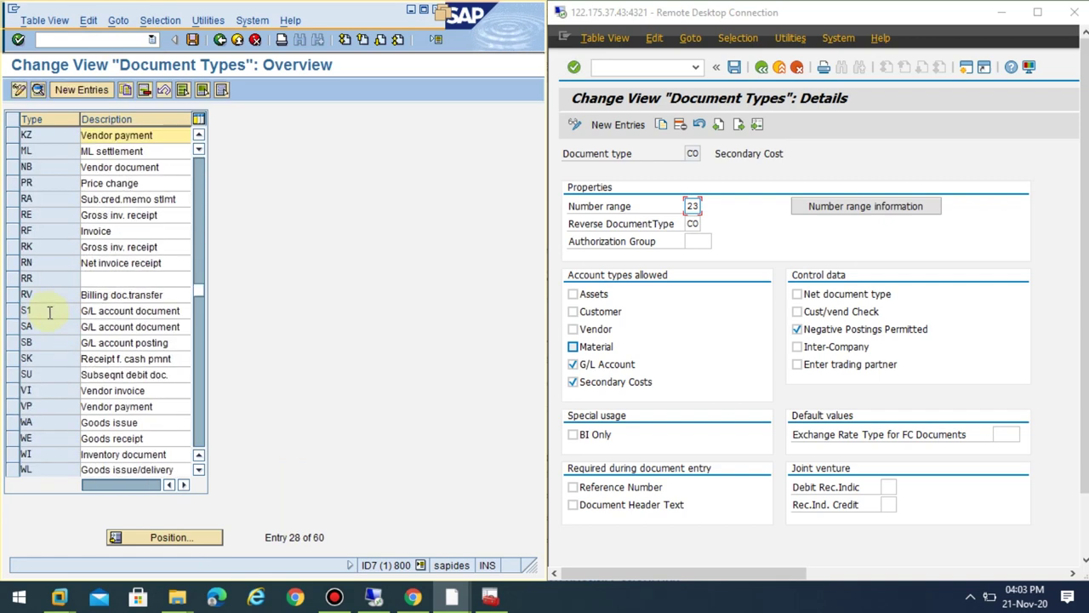
scroll(49, 318, "up", 1)
scroll(48, 318, "up", 5)
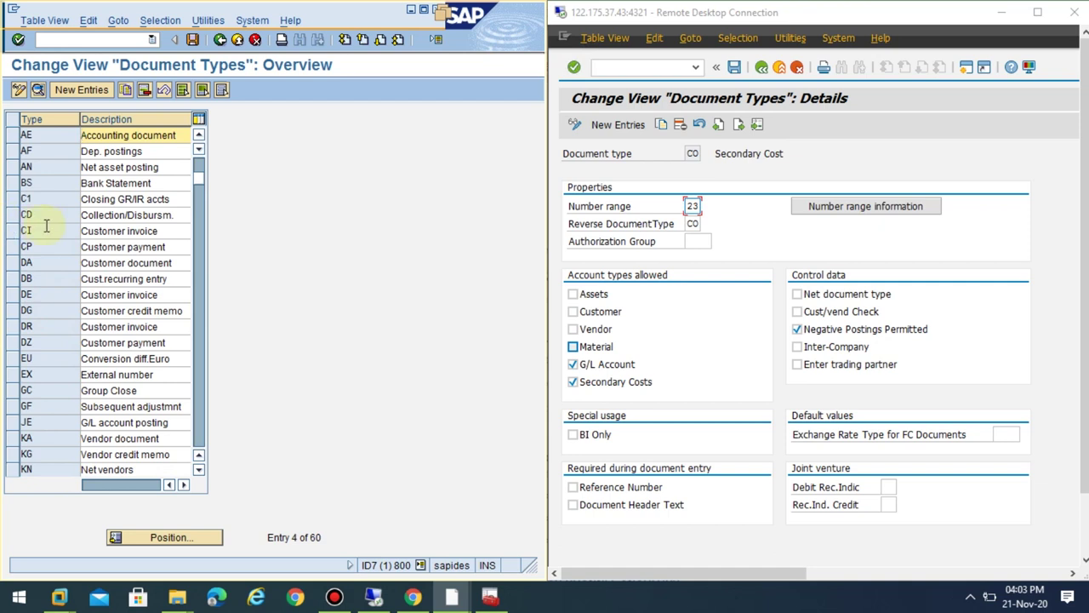